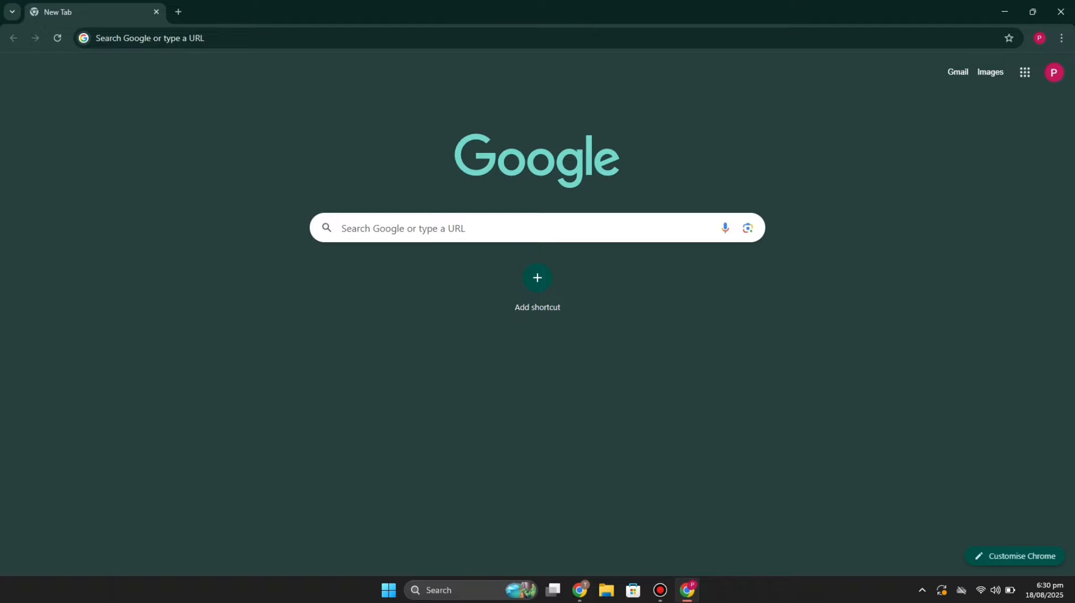
- Go to the Odoo website and start the free trial
left_click(358, 35)
type("od")
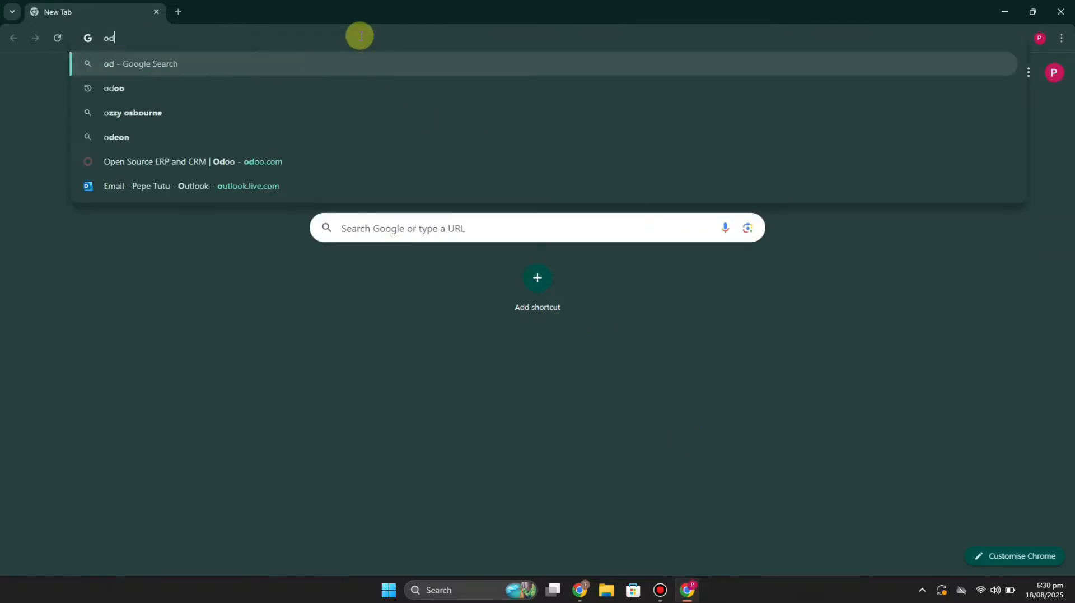
type("oo")
key("Return")
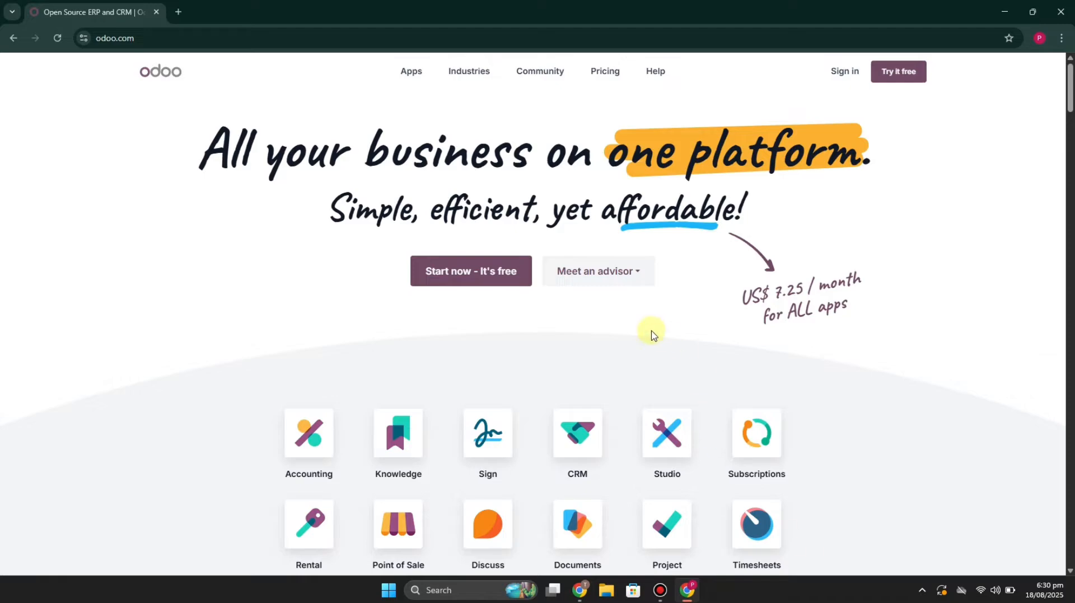
left_click(491, 270)
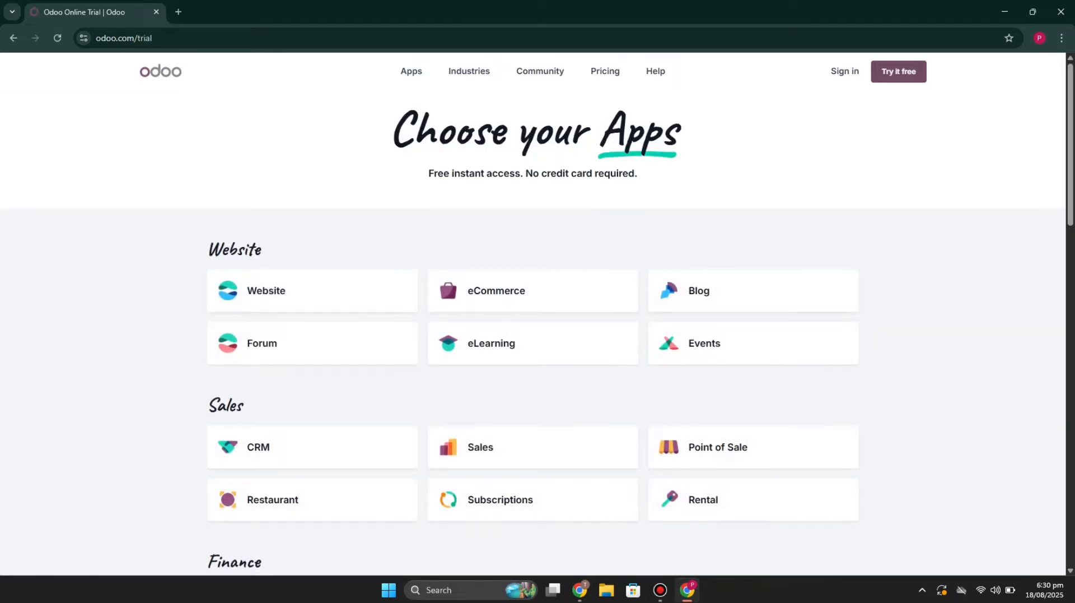
- Choose CRM as the trial app and continue to the registration form
scroll(252, 426, "down", 2)
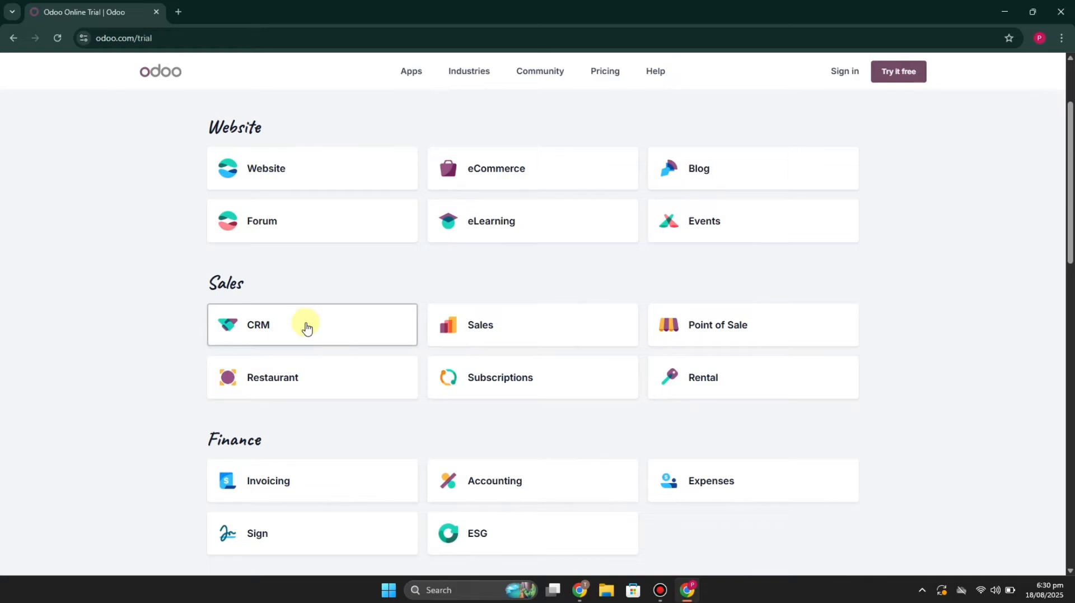
left_click(305, 324)
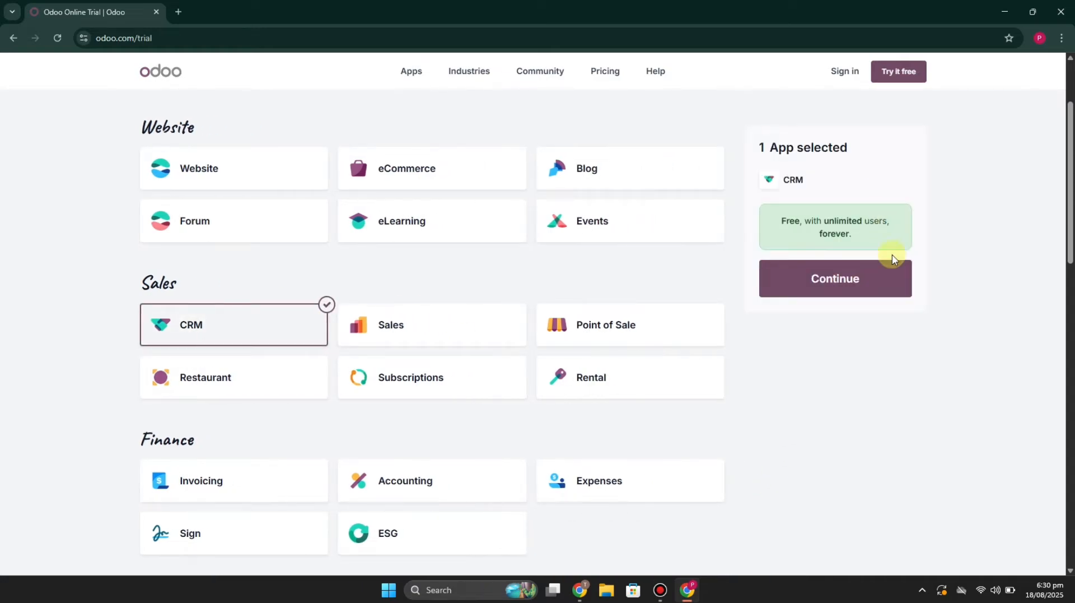
left_click(850, 280)
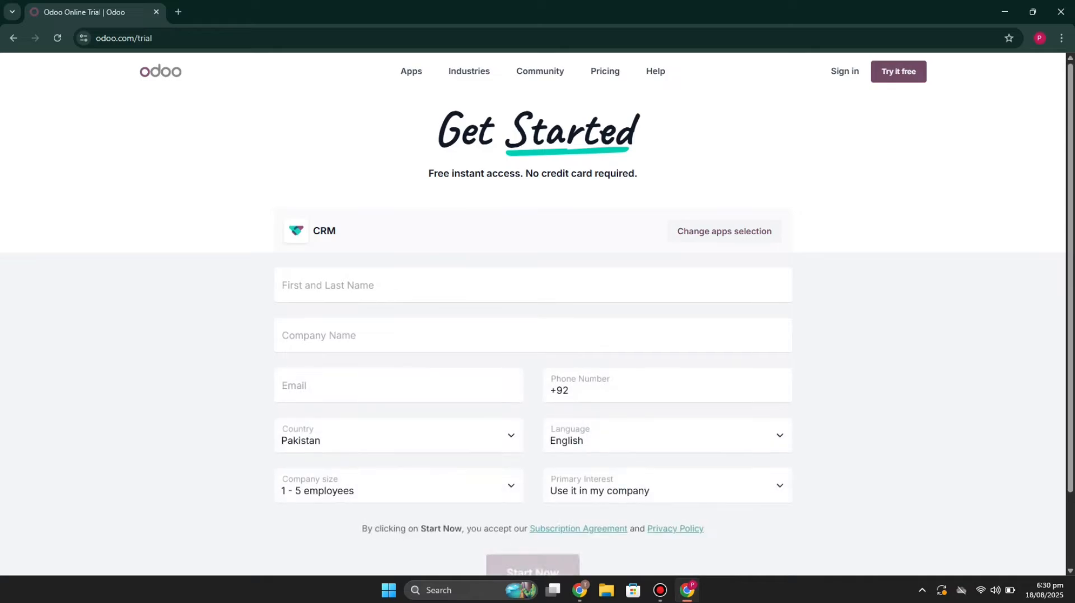
scroll(869, 504, "down", 1)
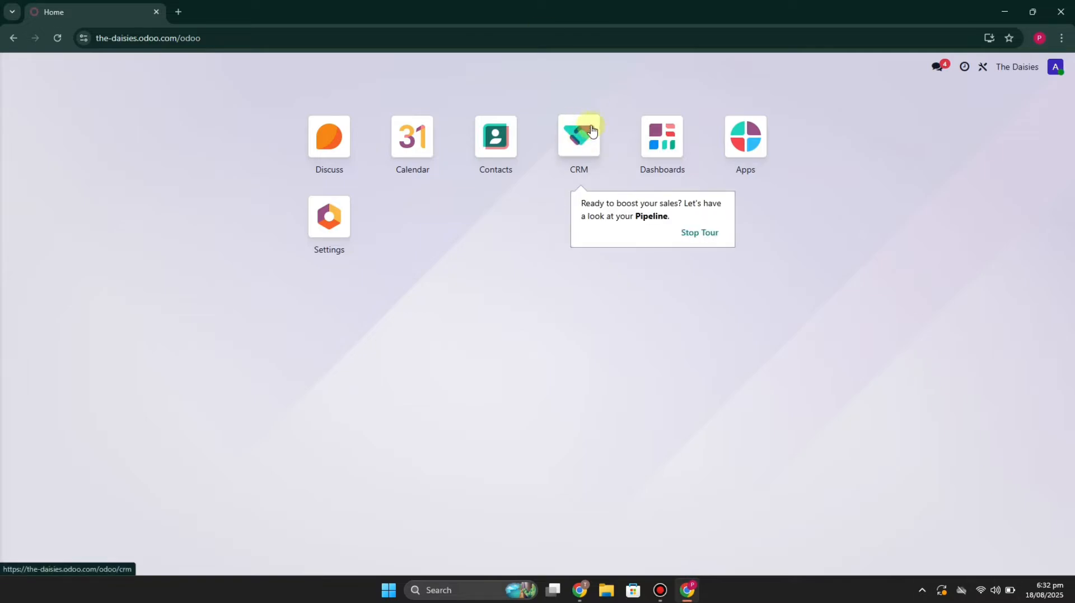
- In the CRM pipeline, create a new opportunity for the company The Daisies, keeping the suggested opportunity name
left_click(577, 129)
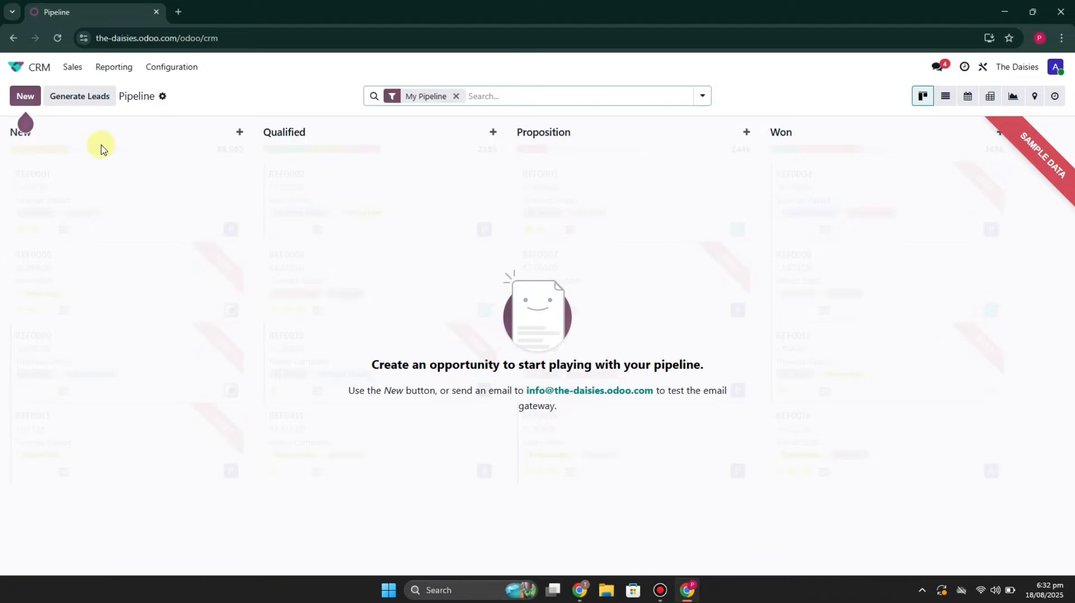
mouse_move(37, 105)
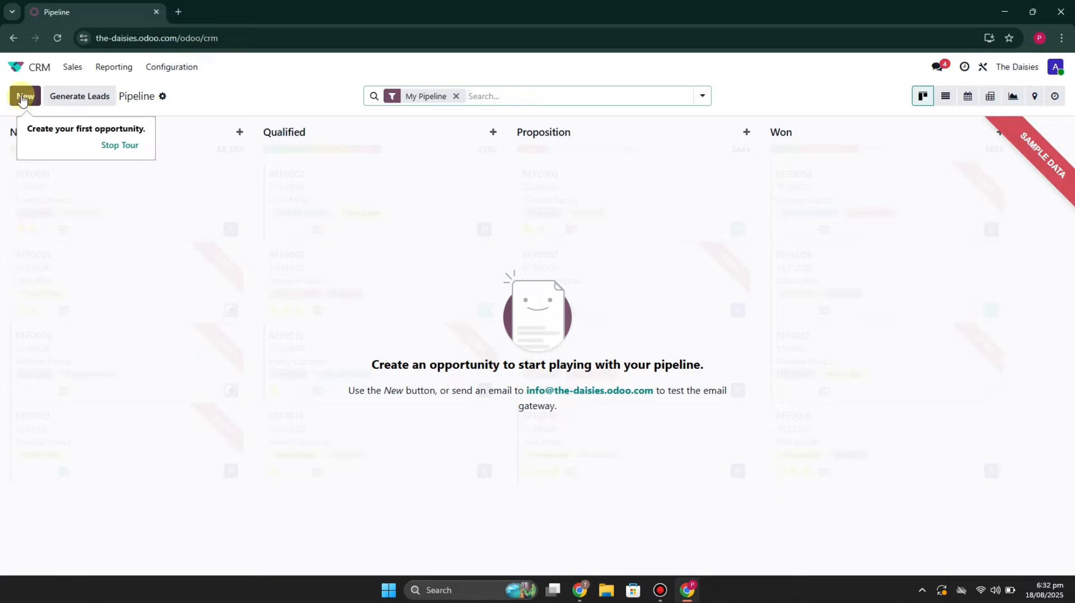
left_click(22, 99)
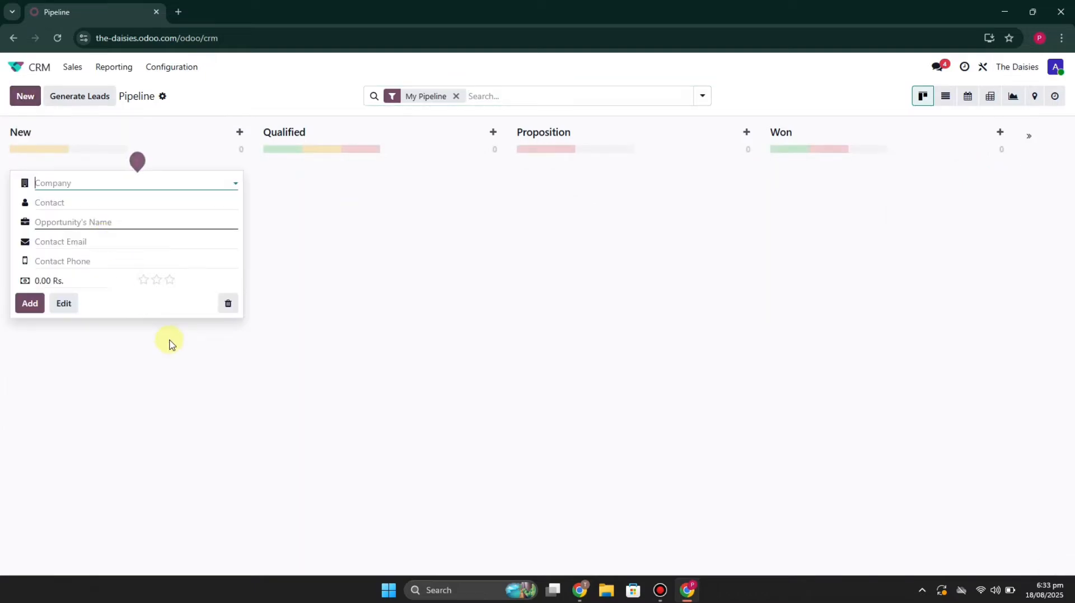
left_click(96, 183)
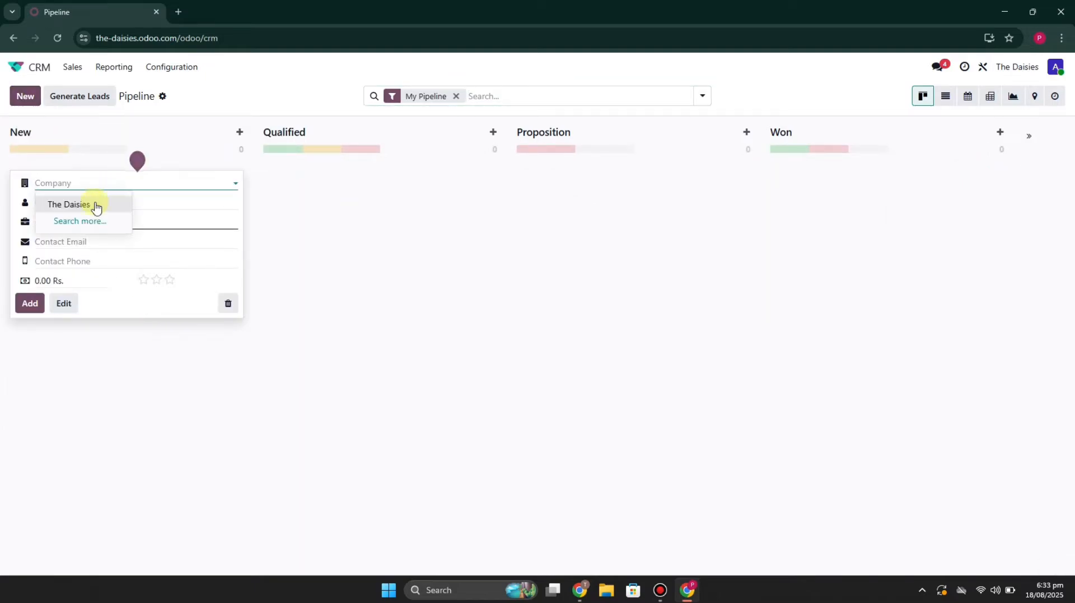
left_click(93, 208)
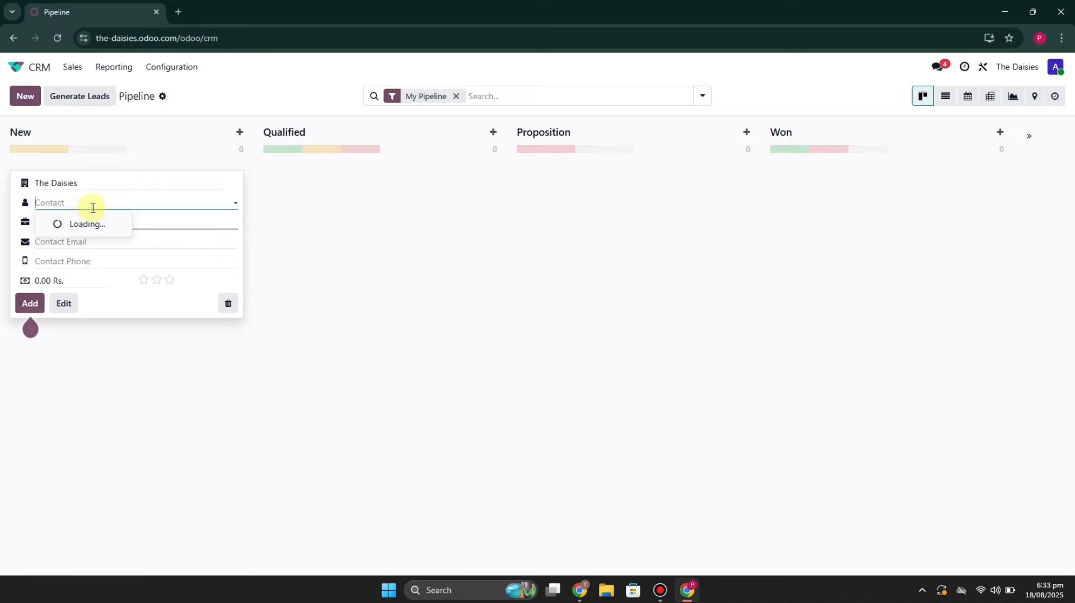
left_click(129, 146)
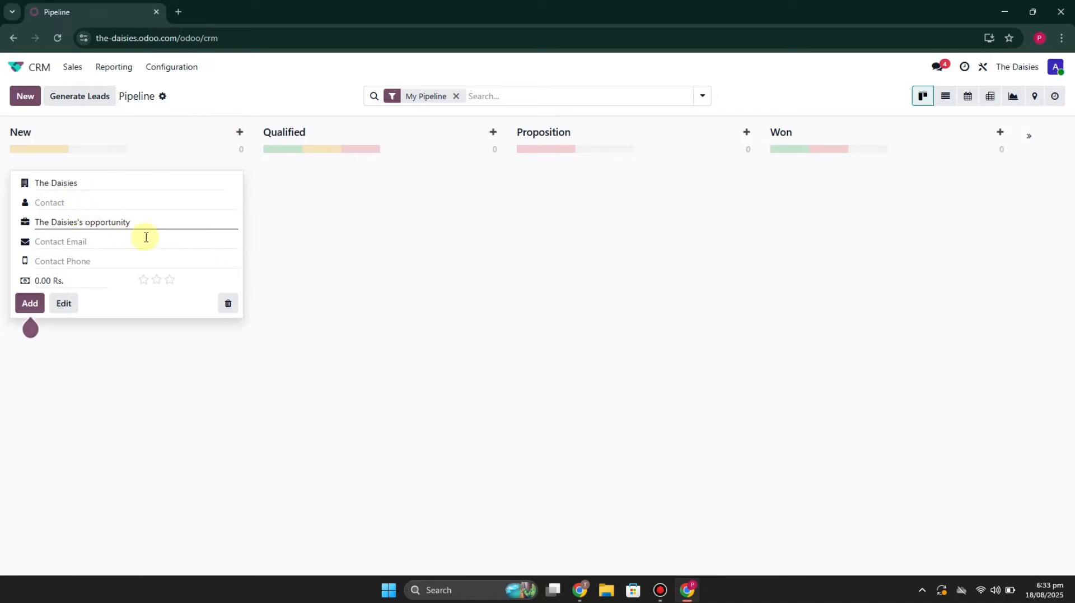
left_click(156, 223)
left_click(137, 243)
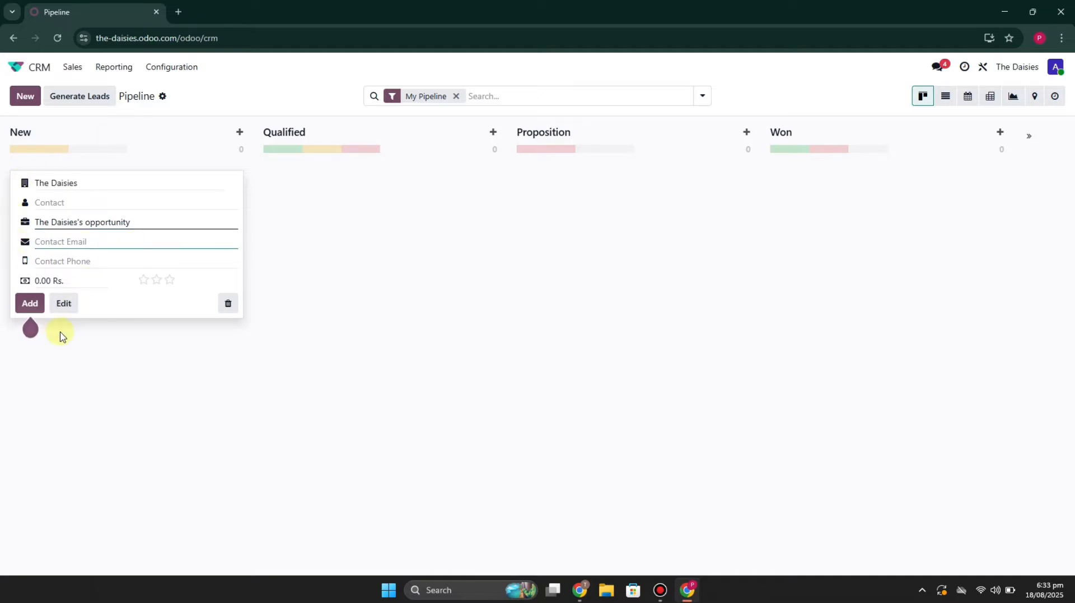
mouse_move(28, 309)
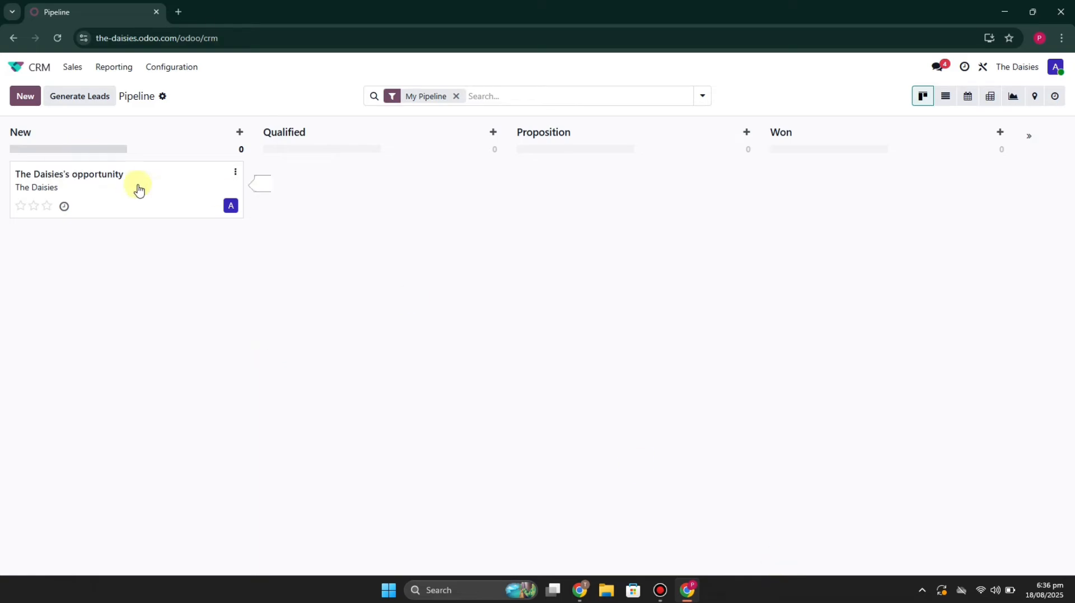
- View the details of The Daisies's opportunity and return to the pipeline
left_click(66, 189)
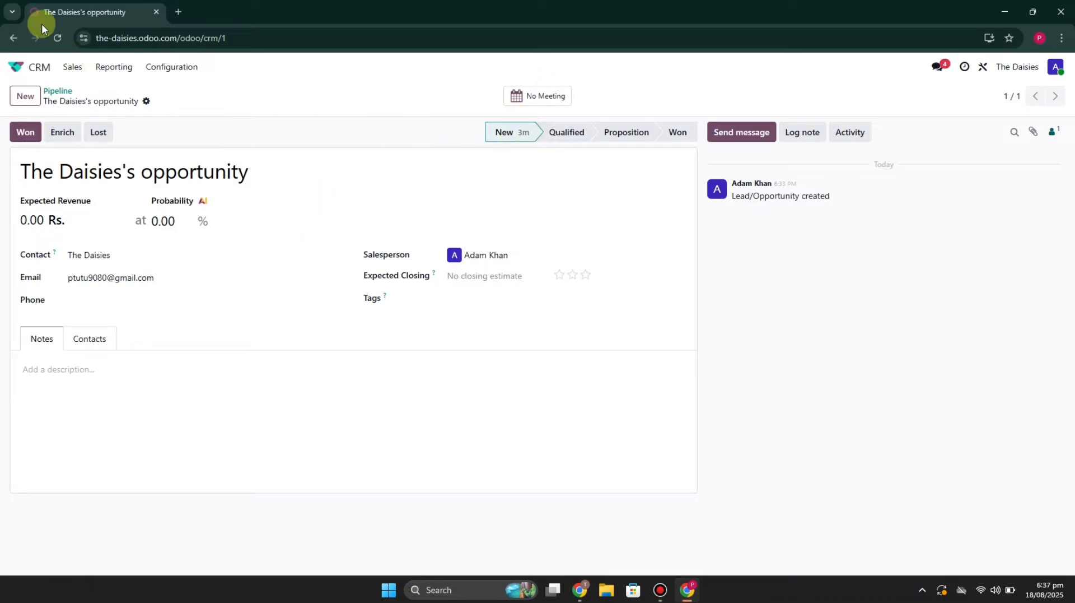
left_click(13, 38)
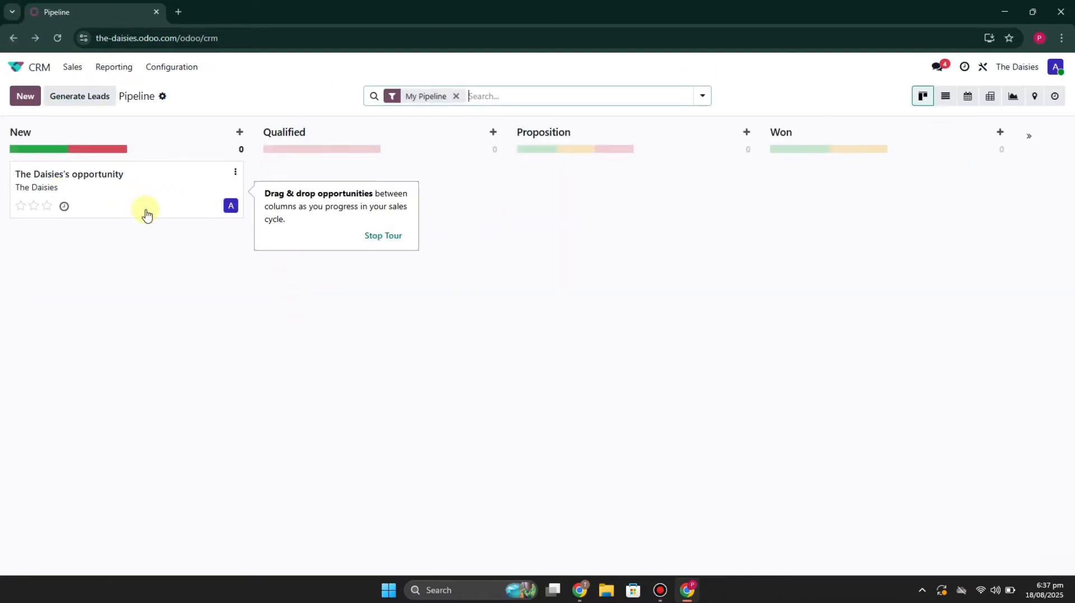
left_click_drag(108, 187, 65, 202)
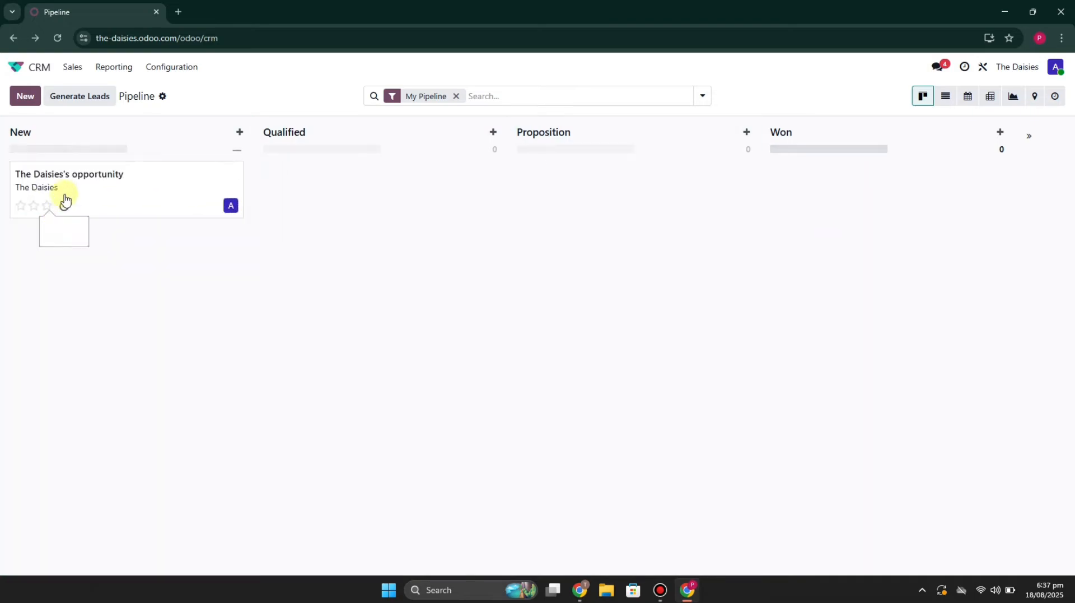
- Generate leads for Companies and their Contacts in the Banks & Insurance industry, with Engineering as the preferred role
left_click(85, 98)
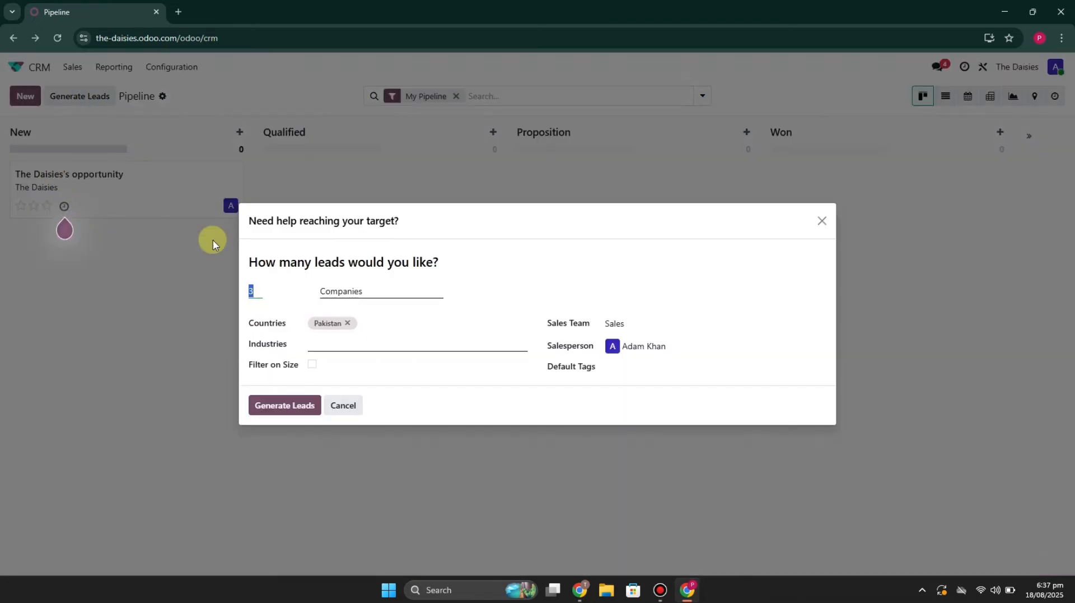
left_click(372, 285)
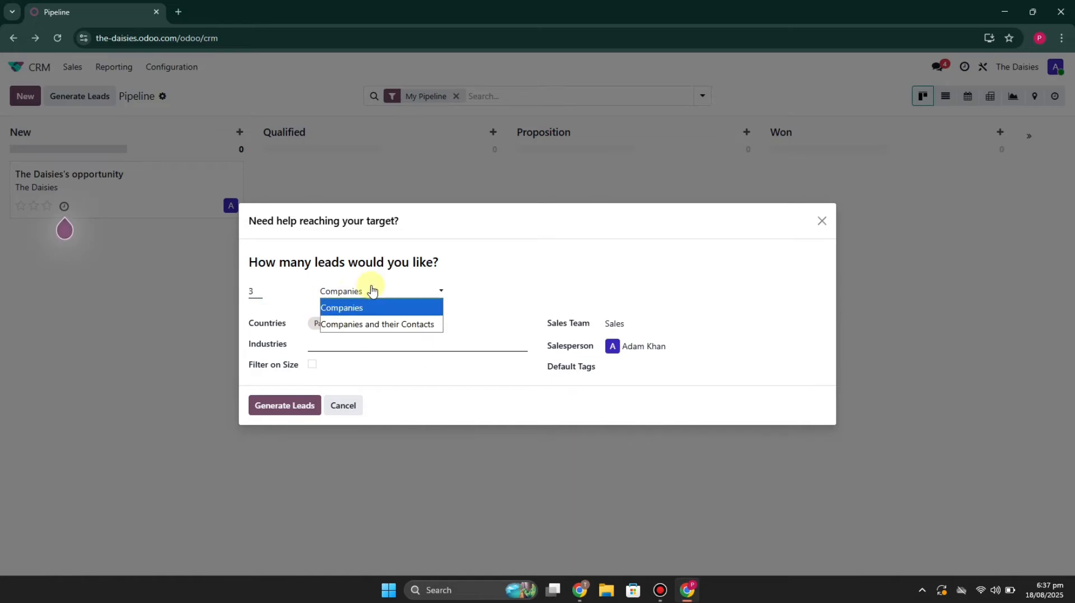
left_click(388, 328)
left_click(354, 299)
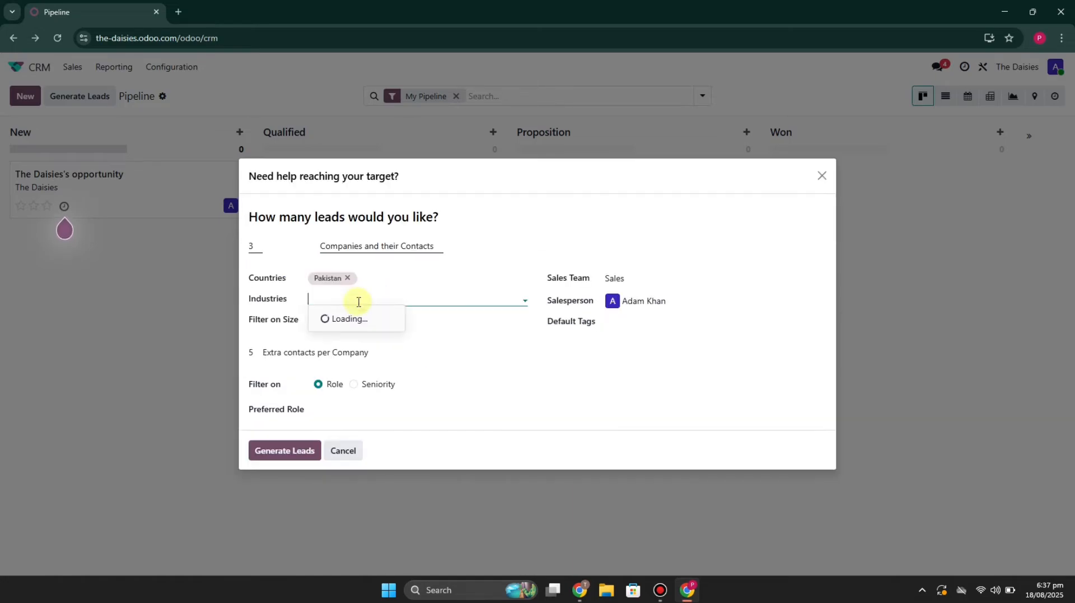
left_click(366, 336)
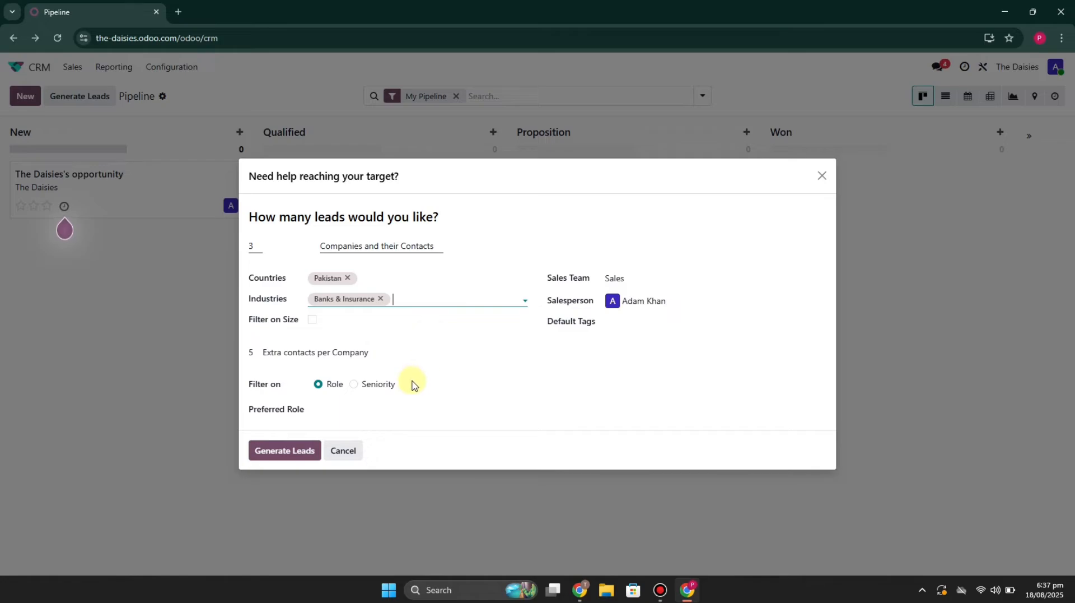
left_click(286, 455)
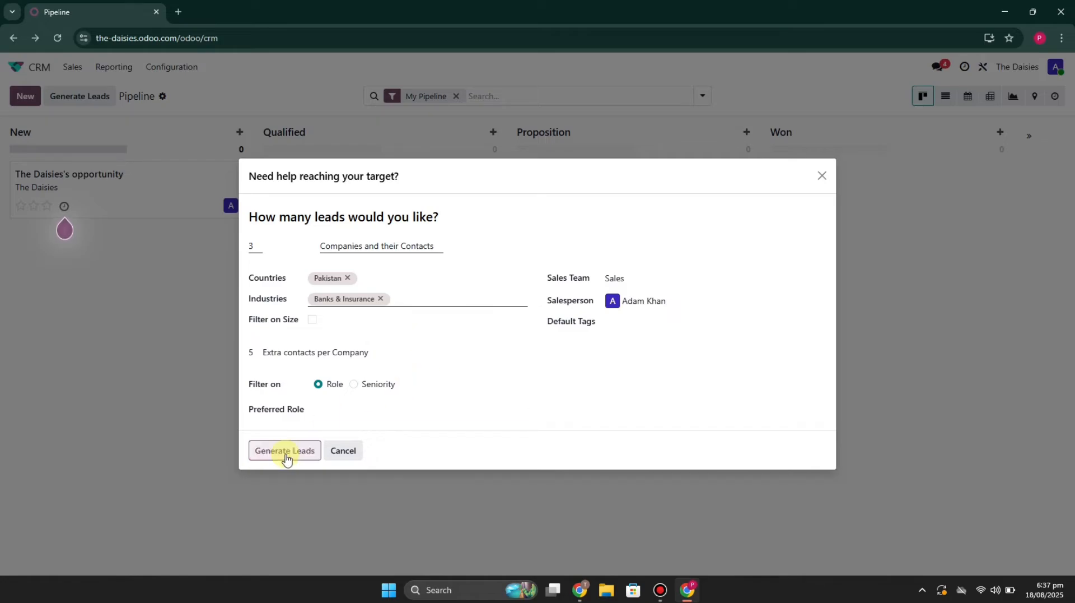
left_click(355, 409)
left_click(348, 339)
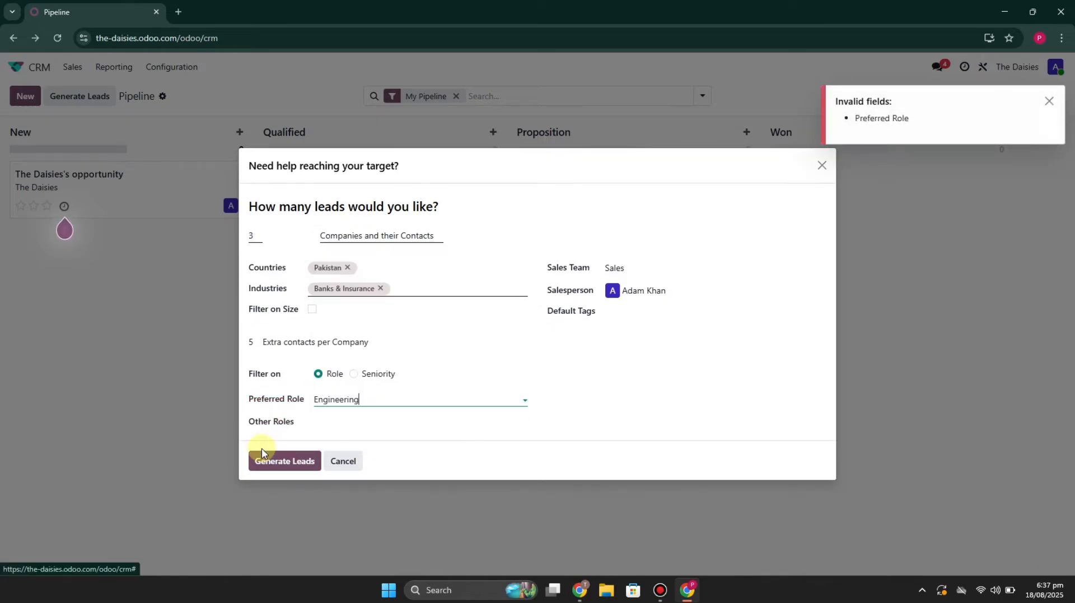
left_click(283, 451)
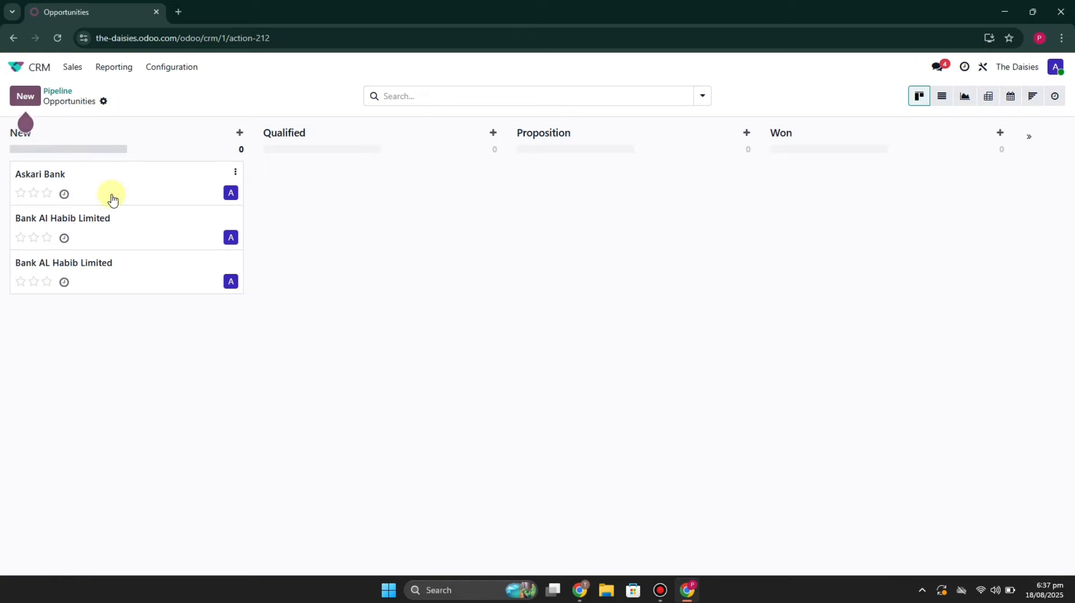
- Review the generated opportunities in list and graph views, and return to the CRM pipeline
left_click_drag(112, 200, 195, 187)
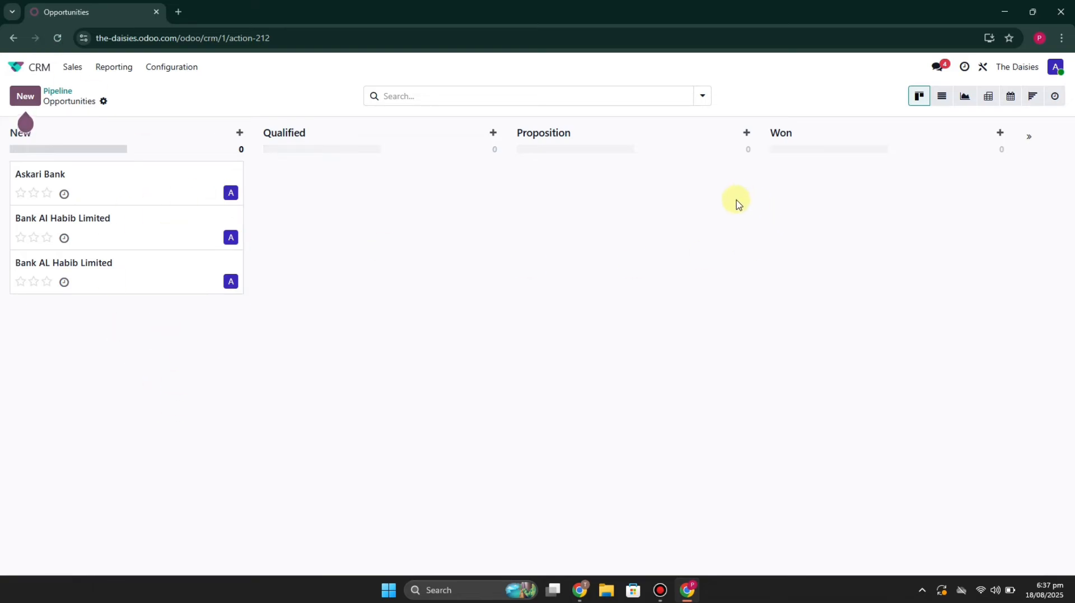
left_click(944, 100)
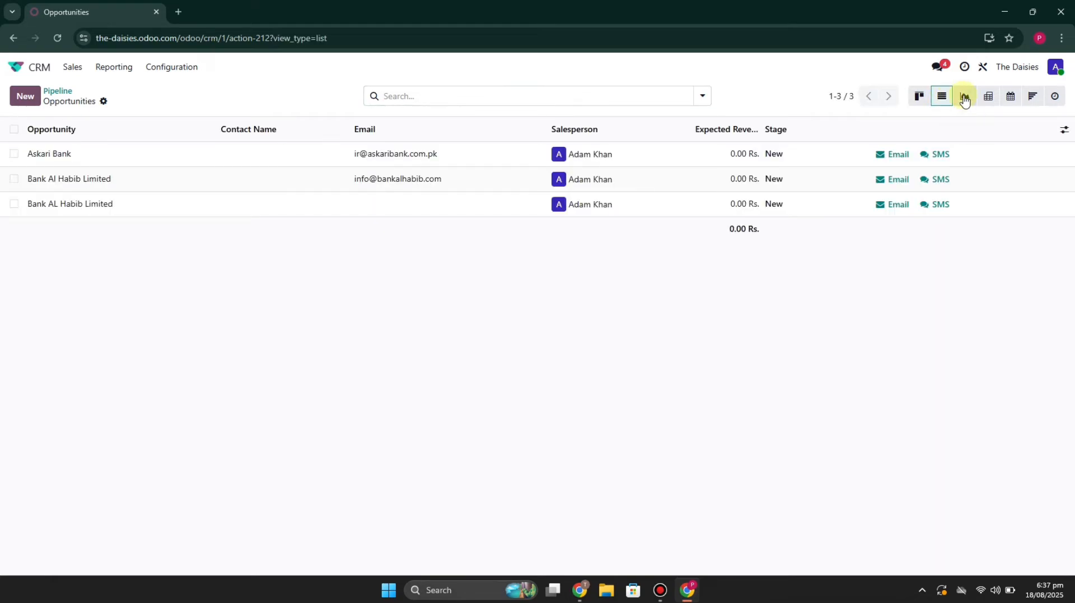
left_click(966, 100)
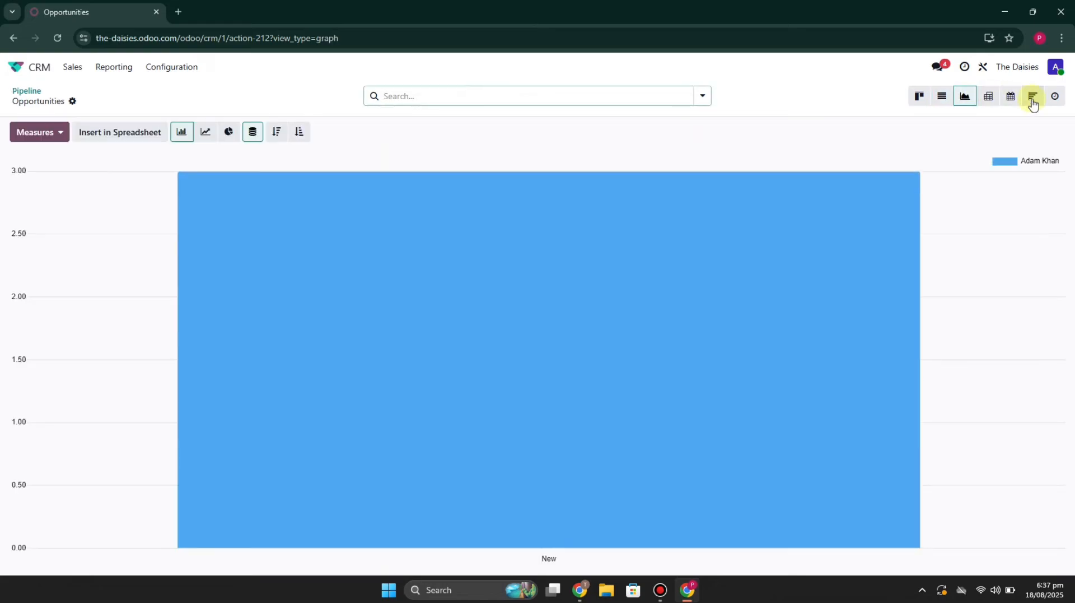
left_click(40, 78)
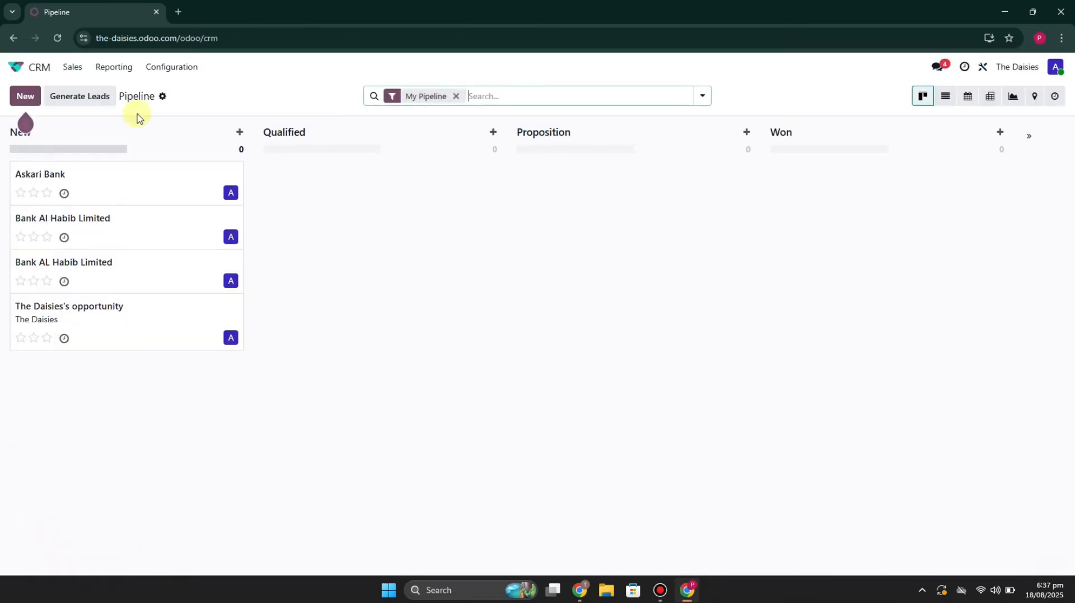
- Open the My Activities list from the CRM sales section
left_click(72, 66)
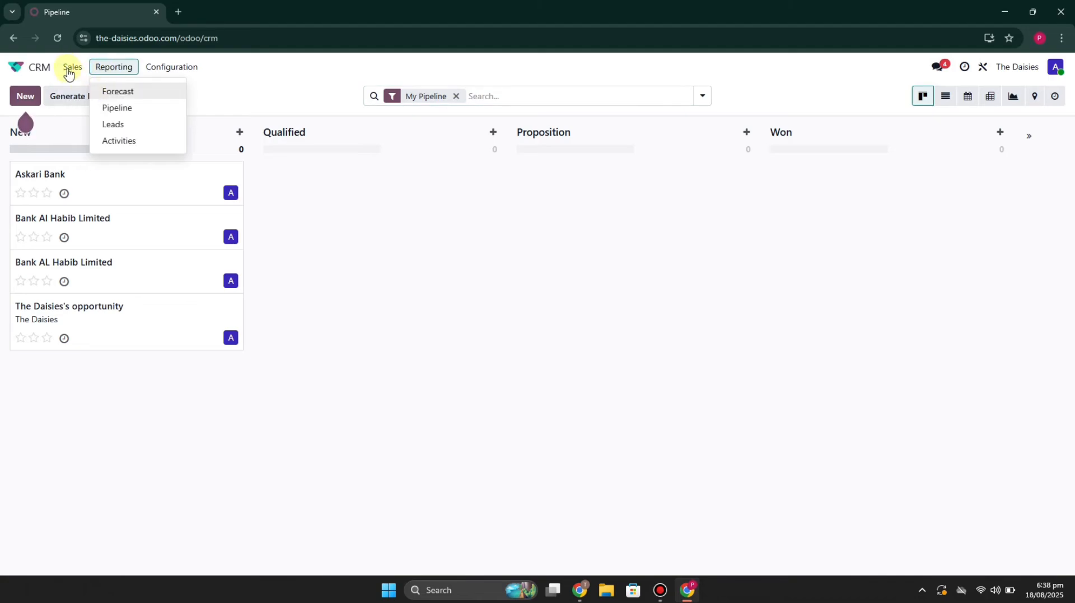
mouse_move(69, 74)
left_click(98, 91)
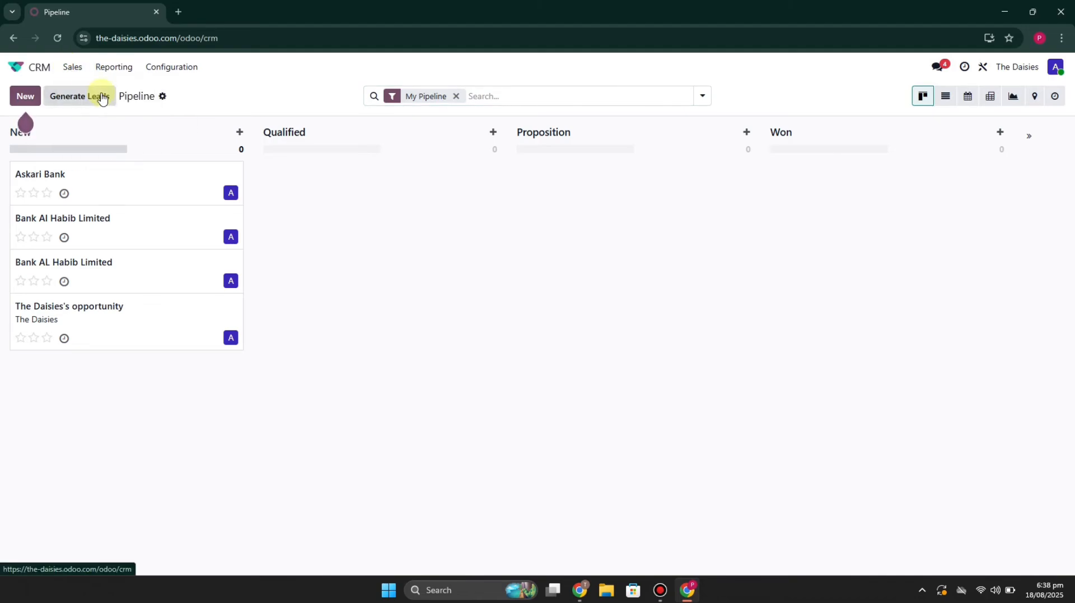
left_click(72, 67)
left_click(103, 107)
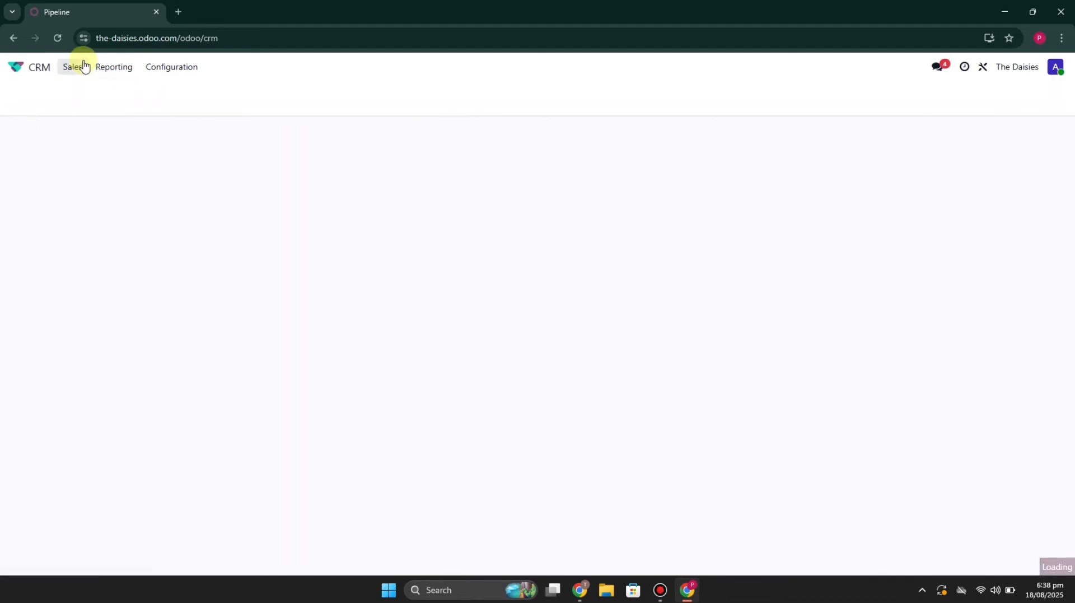
left_click(76, 68)
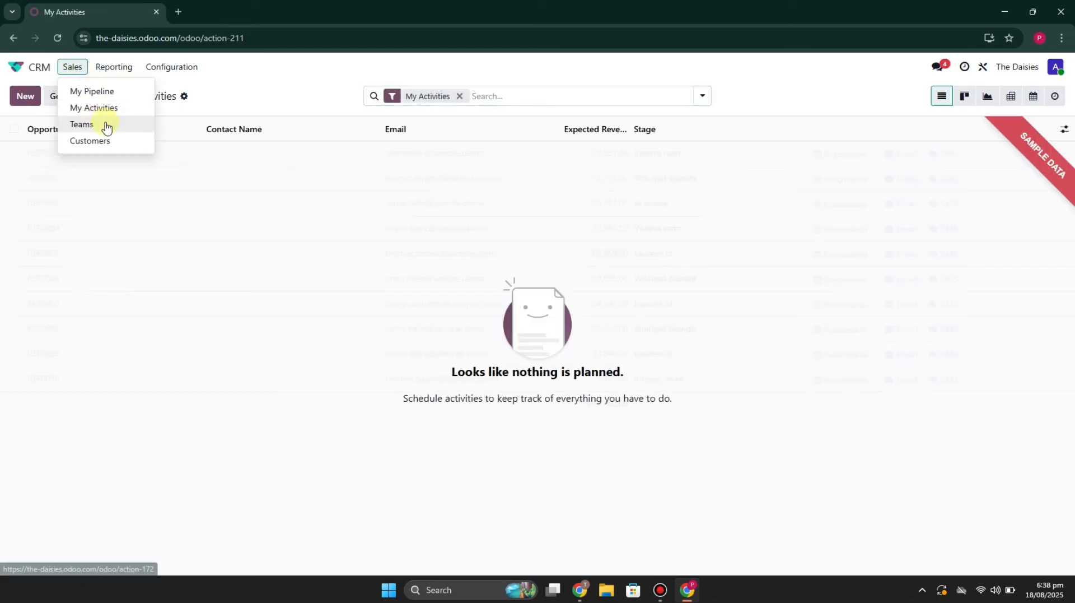
left_click(115, 68)
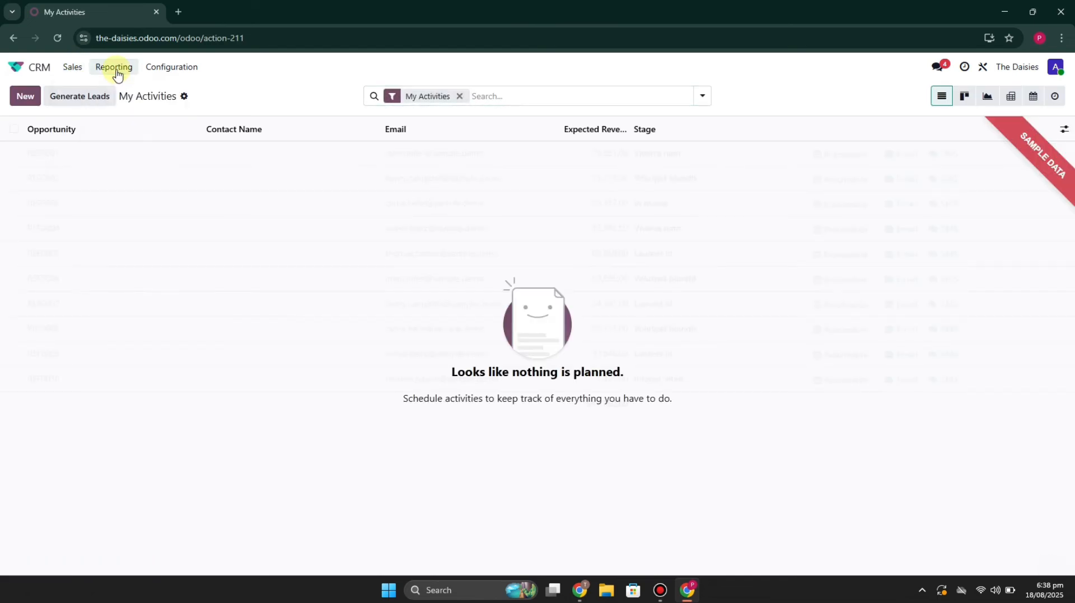
left_click(114, 69)
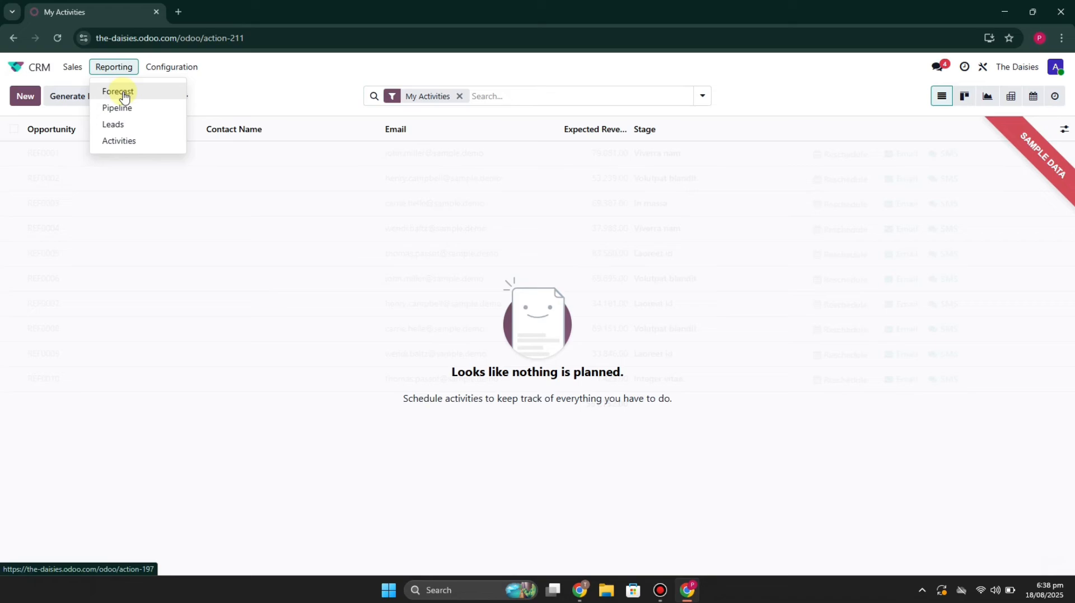
mouse_move(156, 67)
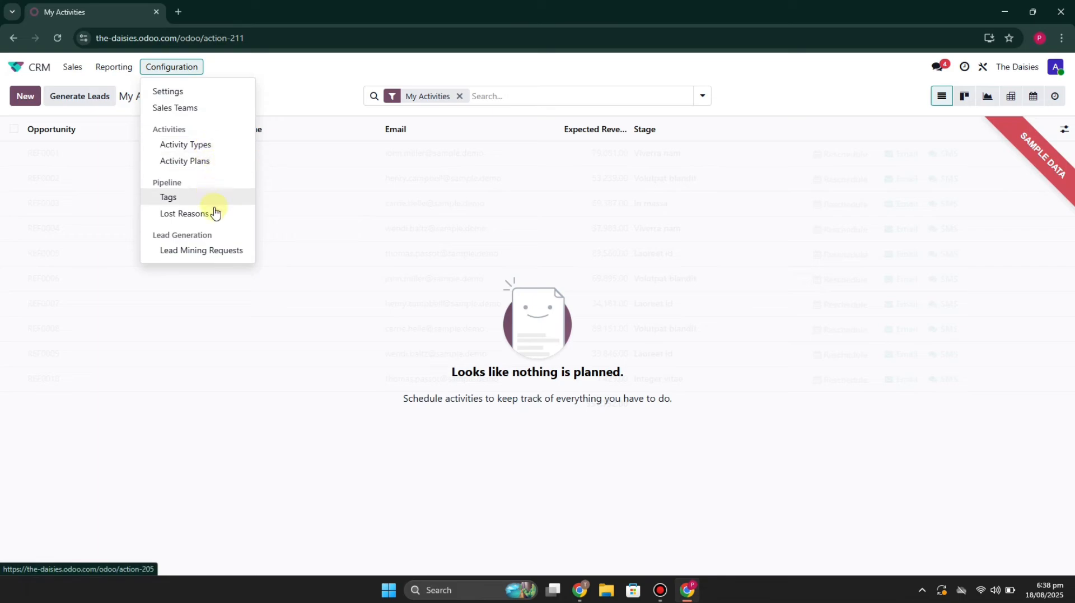
left_click(326, 240)
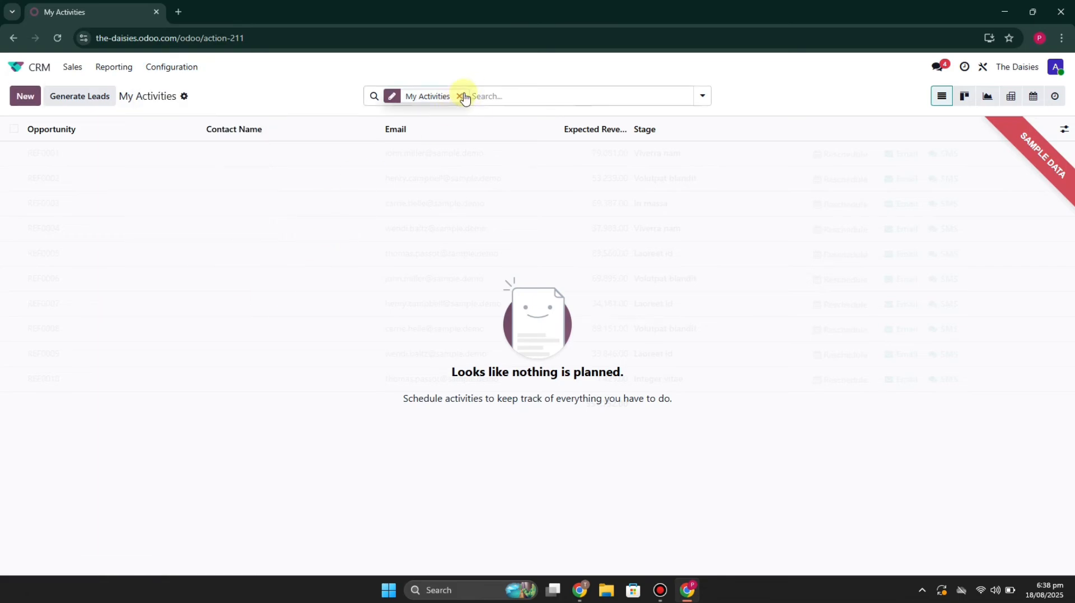
- Clear the My Activities filter and preview the blank opportunity form and the lead generation form, closing both without saving
left_click(462, 96)
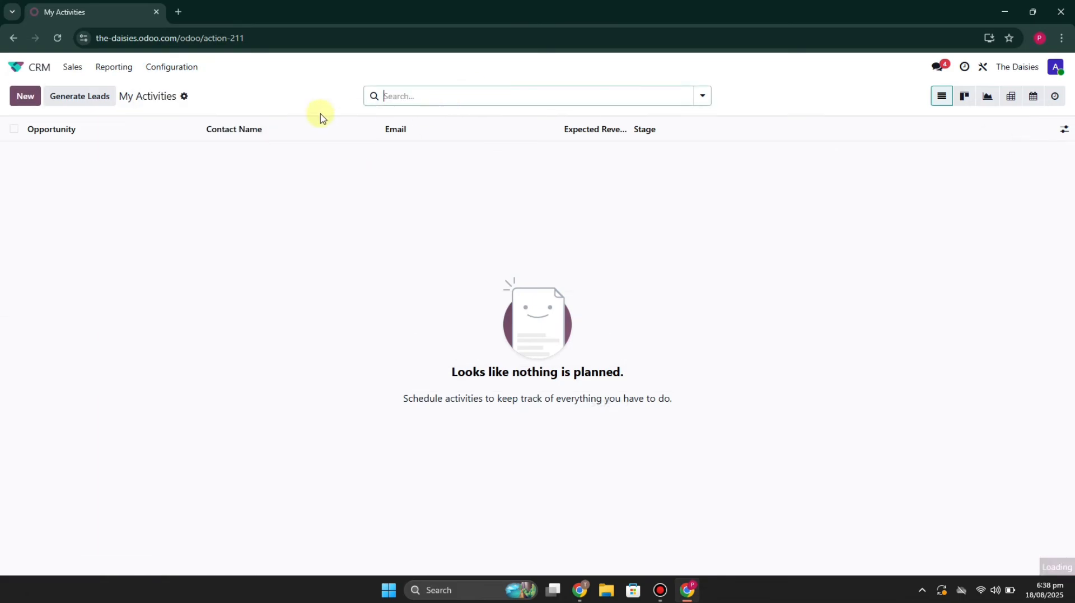
left_click(25, 95)
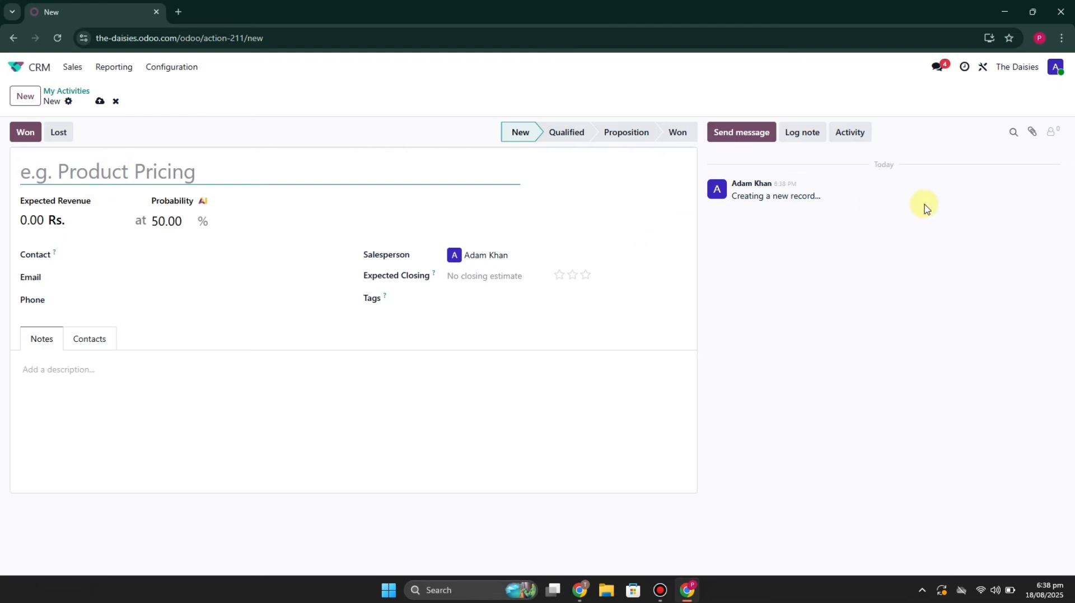
left_click(115, 101)
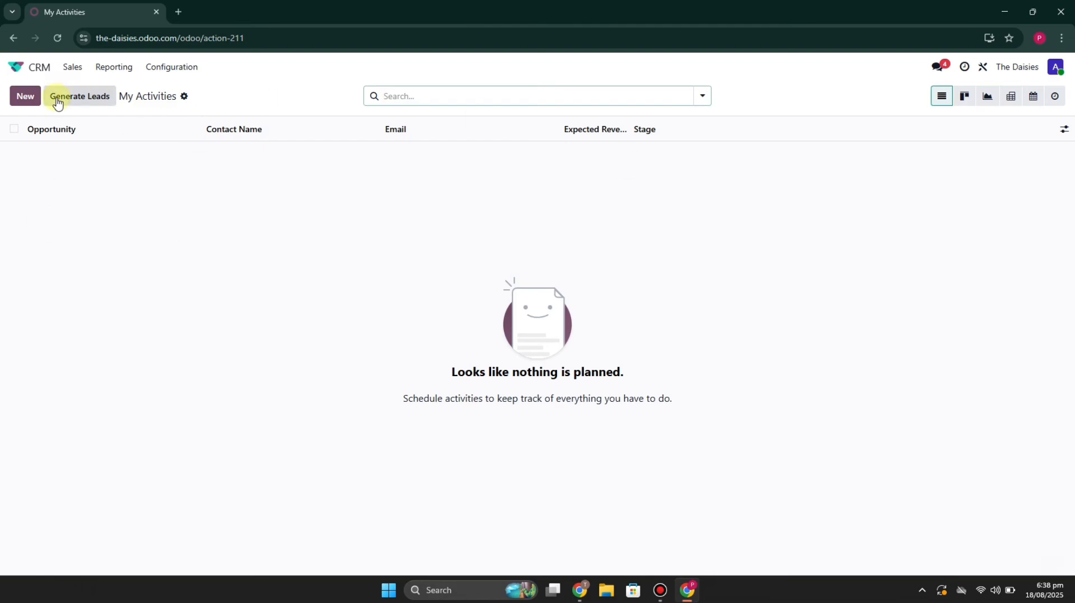
left_click(79, 96)
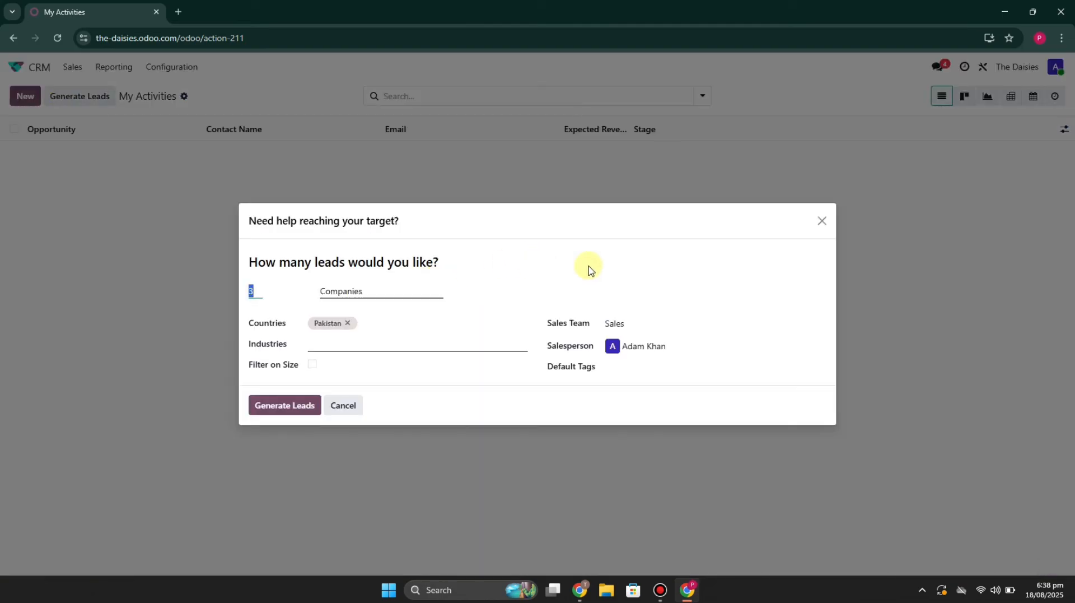
left_click(821, 220)
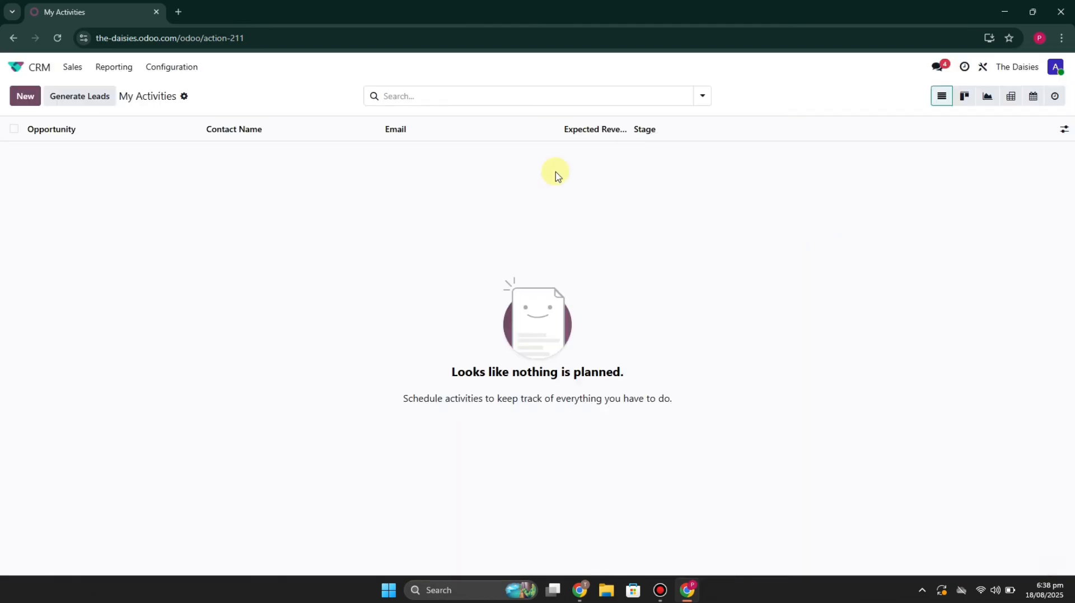
- Go back to the home screen with all apps and reopen the CRM pipeline
left_click(109, 71)
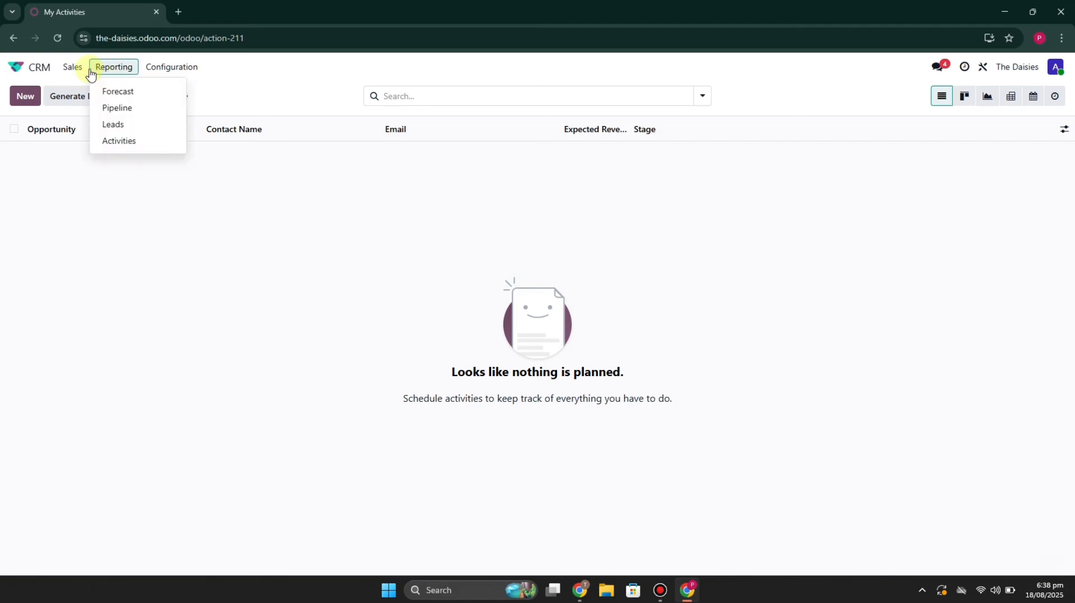
left_click(24, 71)
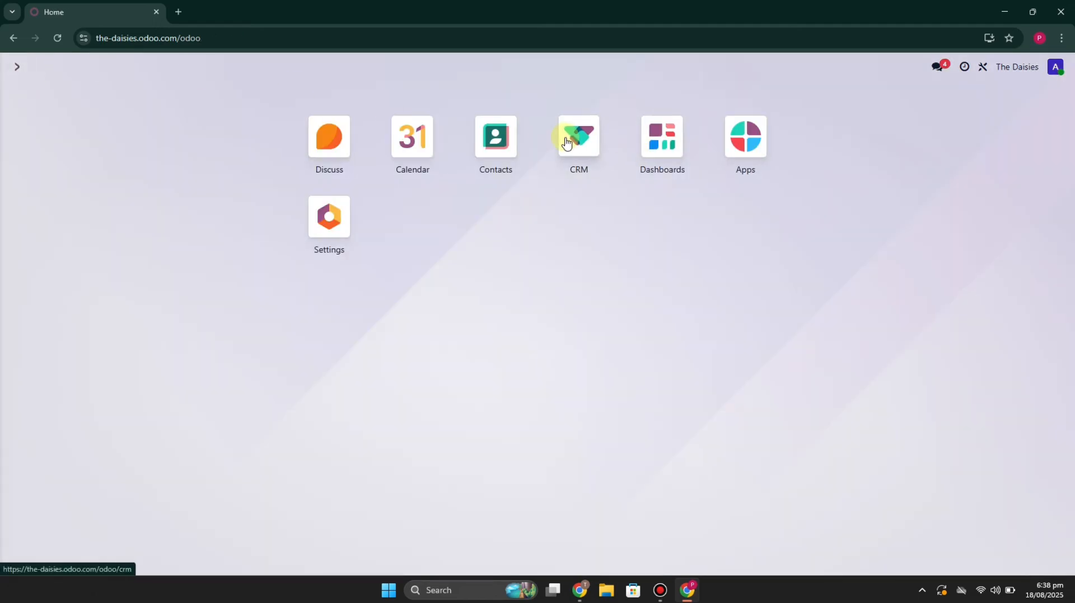
left_click(569, 136)
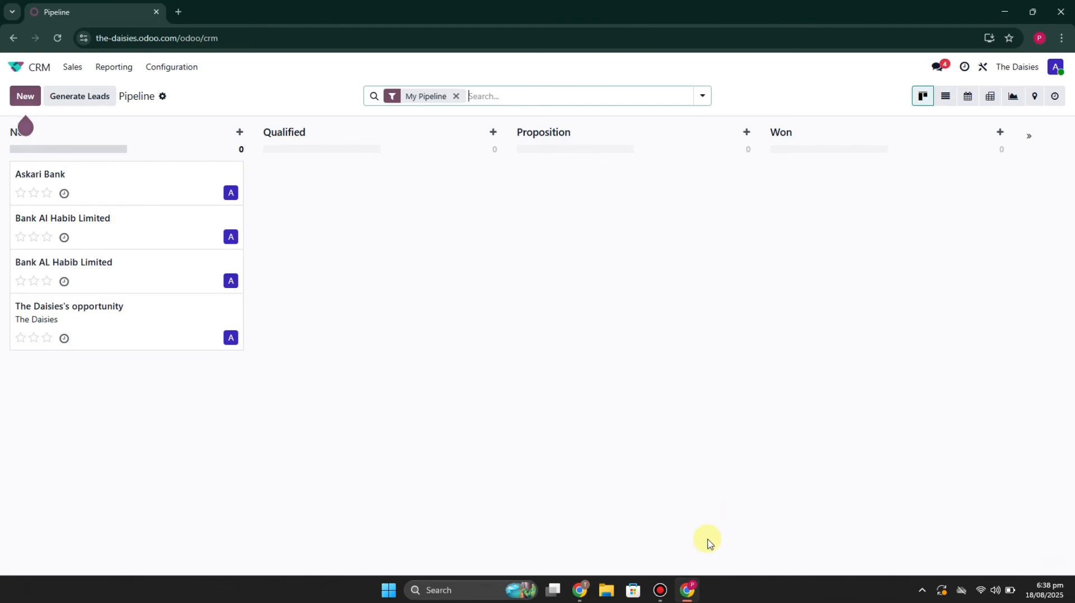